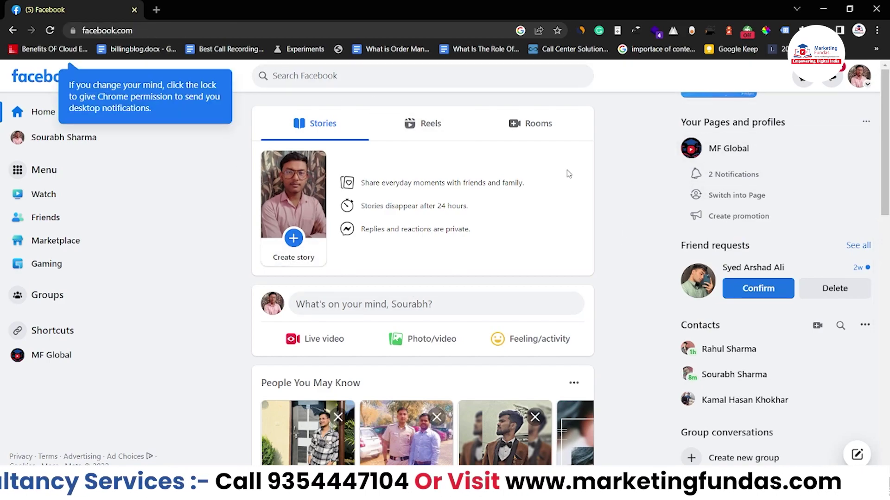
scroll(572, 294, down, 3)
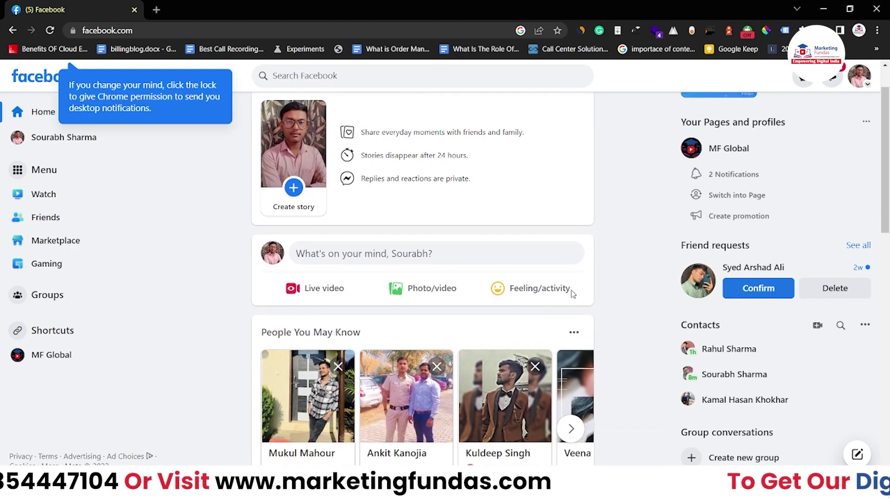
scroll(571, 294, up, 3)
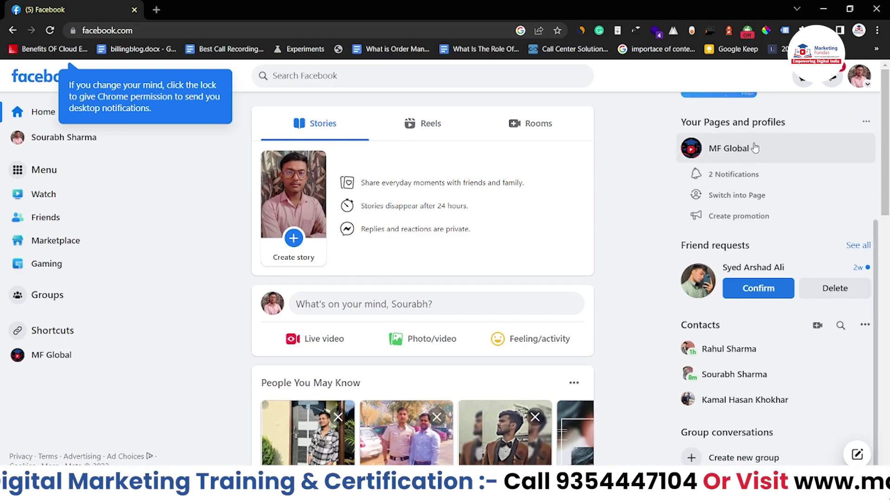
Switch to acting as the MF Global page, then launch Meta Business Suite from the Facebook menu
click(861, 77)
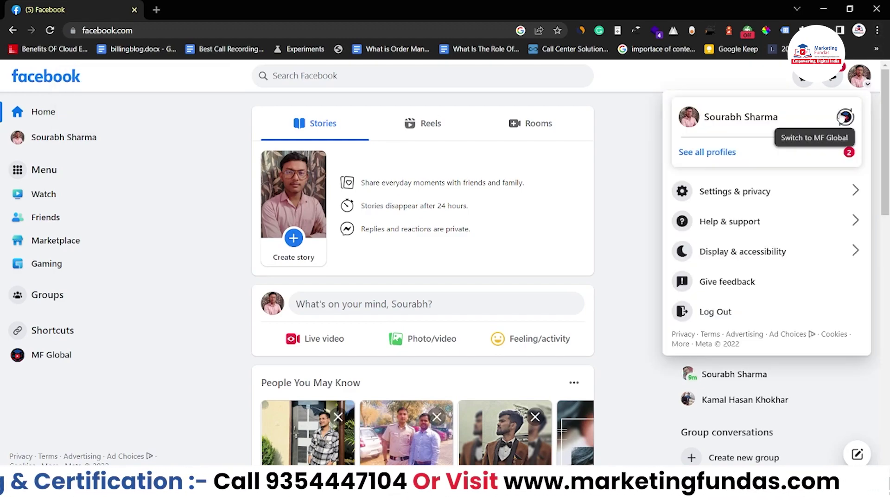
click(844, 116)
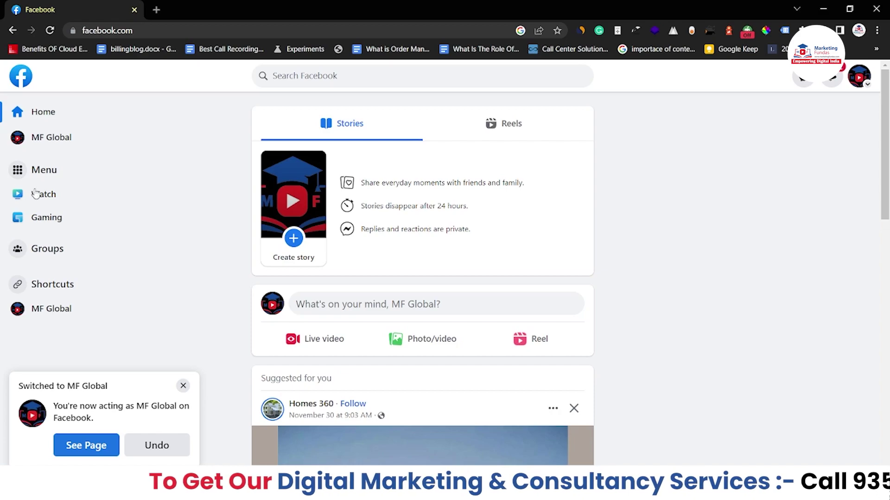
click(183, 385)
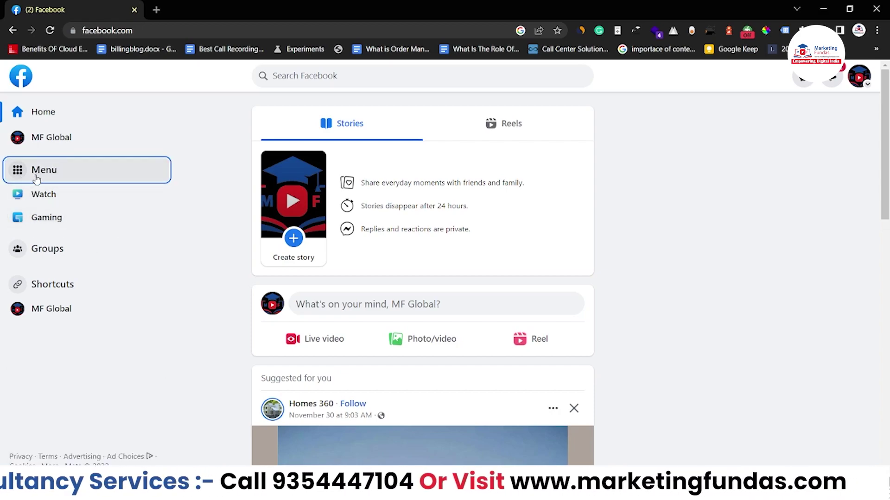
click(22, 175)
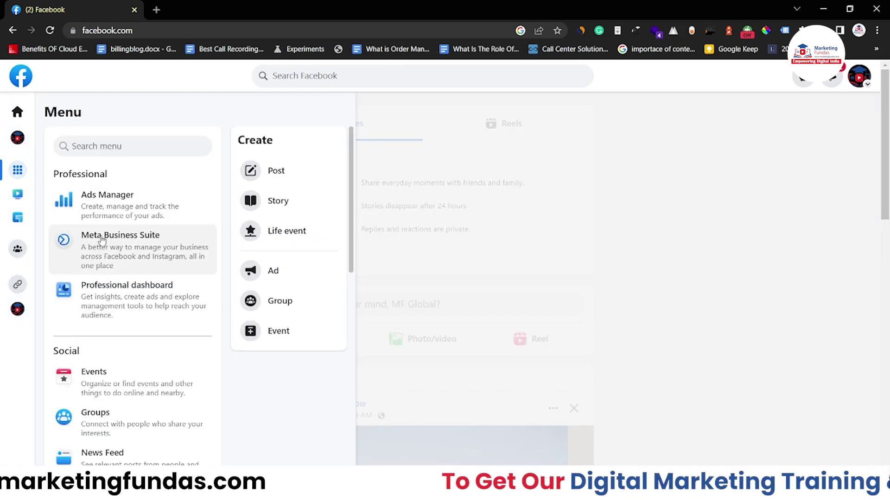
click(104, 240)
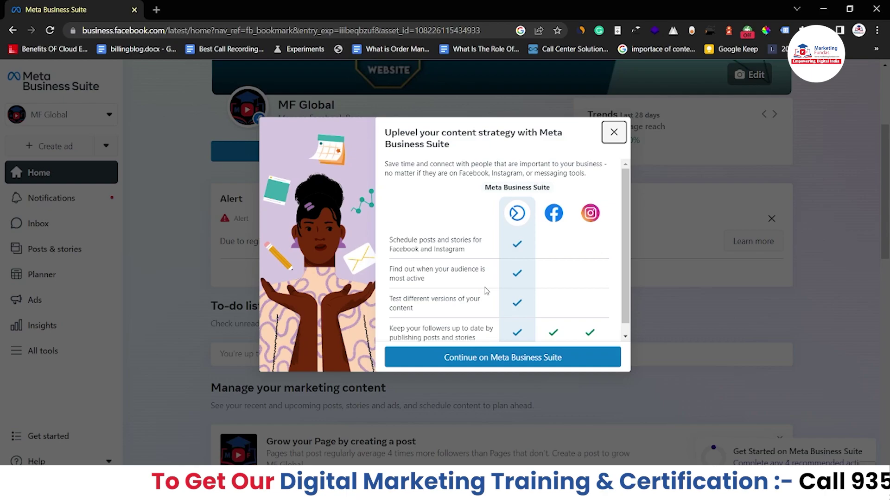
Close the Meta Business Suite welcome introduction and go to the Planner calendar
click(468, 361)
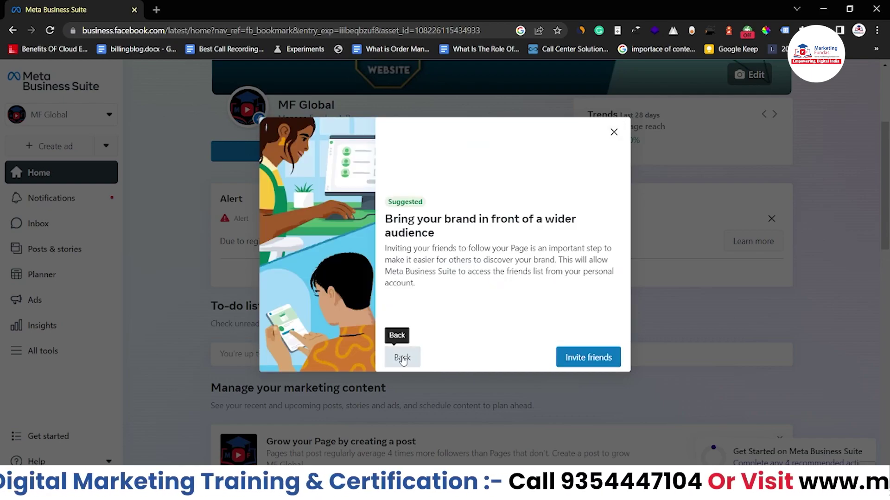
click(402, 359)
click(502, 357)
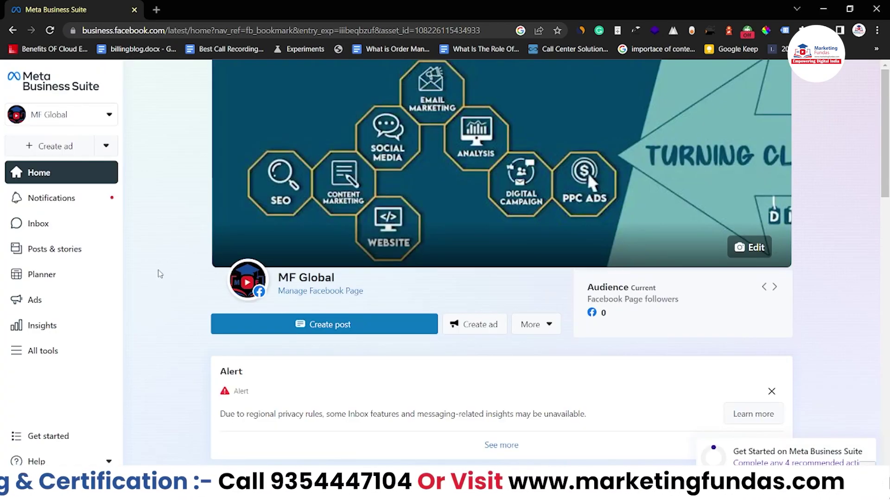
mouse_move(62, 275)
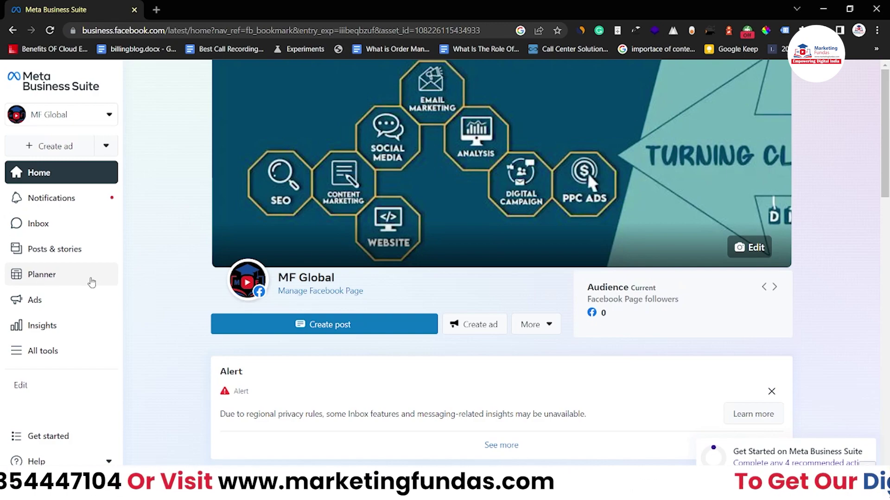
click(92, 277)
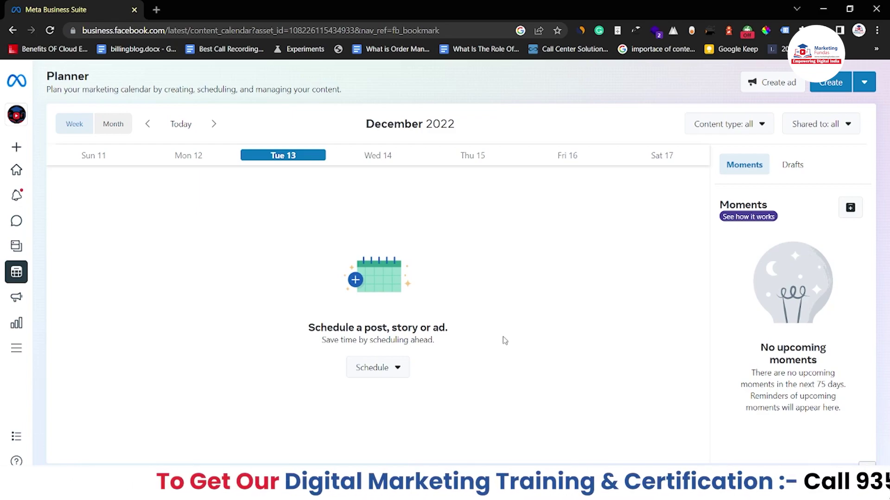
Begin a scheduled post and choose December 14 as its publish date
click(397, 371)
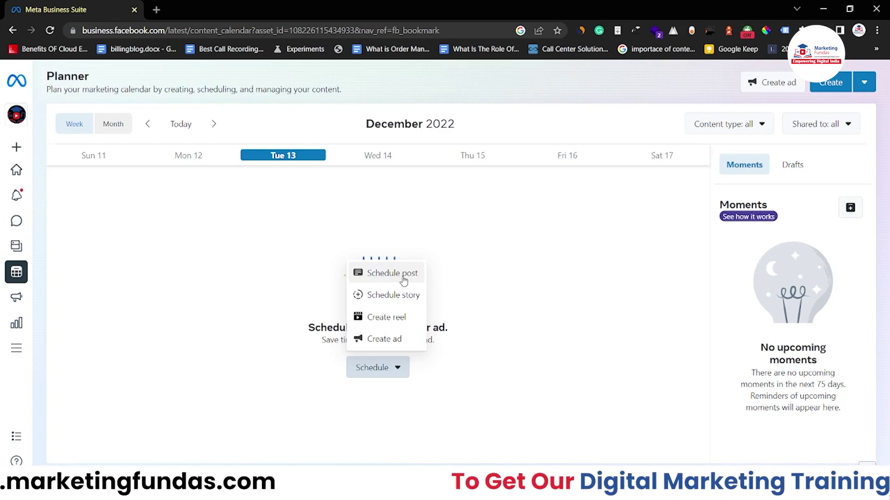
click(402, 276)
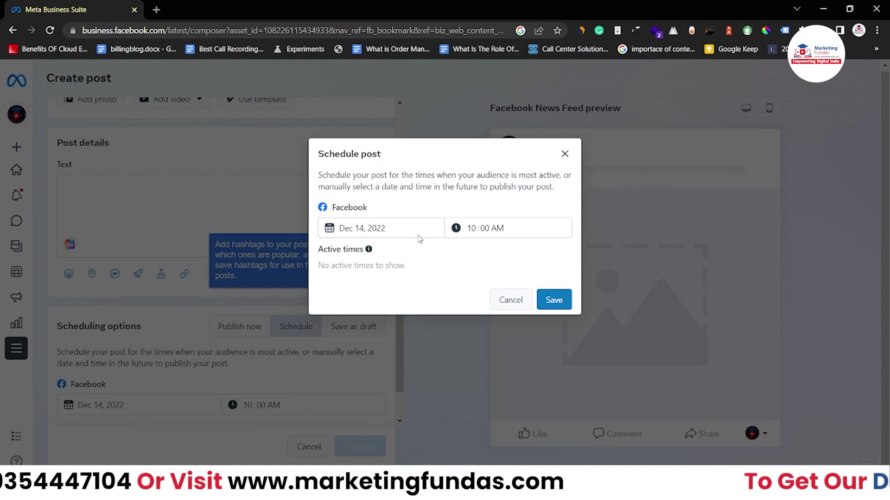
click(410, 229)
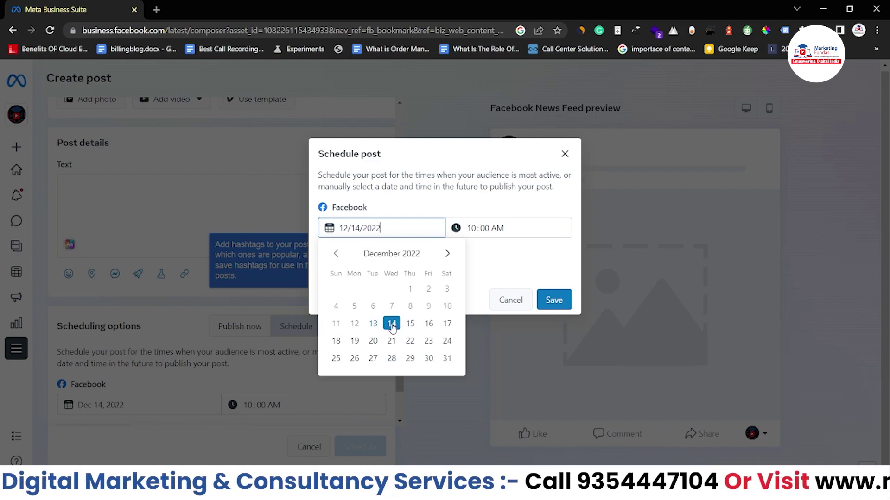
click(392, 325)
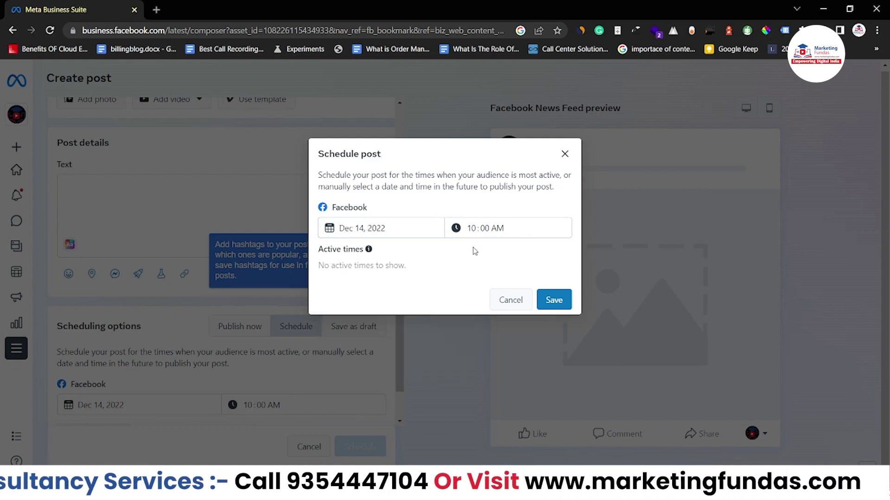
Save the Dec 14, 10:00 AM schedule, skip adding a photo, and dismiss the hashtag tip
click(554, 300)
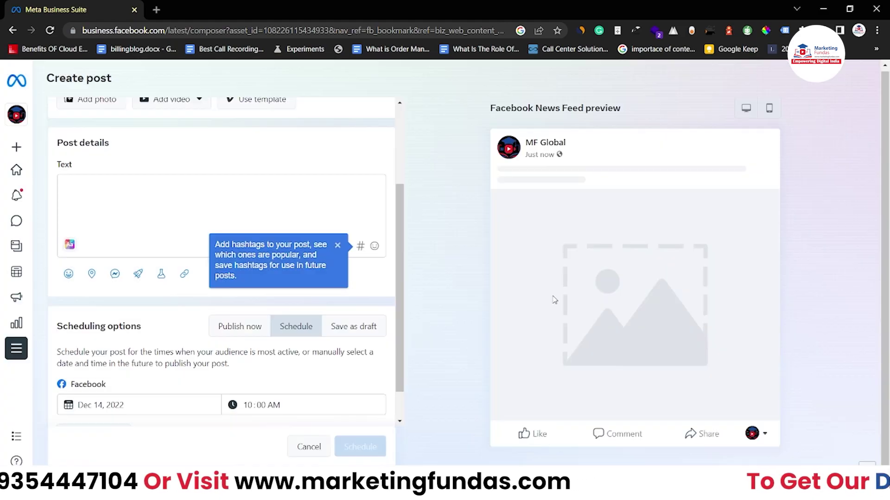
scroll(391, 144, up, 3)
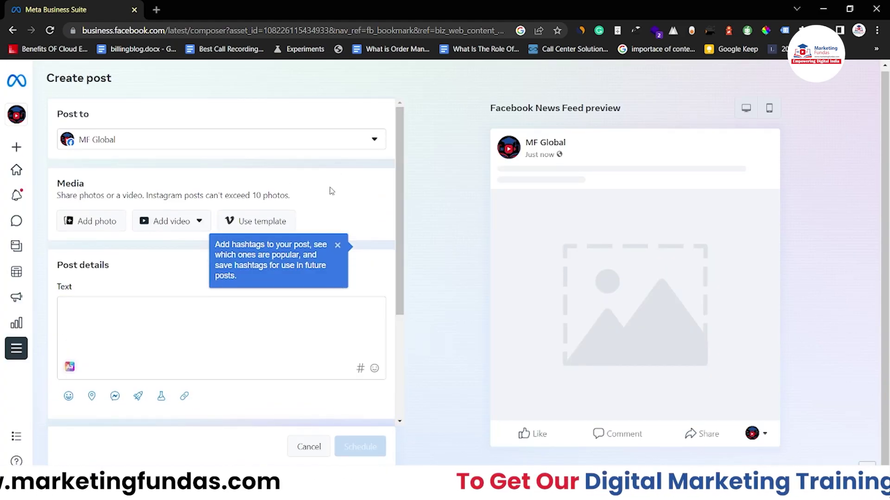
scroll(330, 190, down, 1)
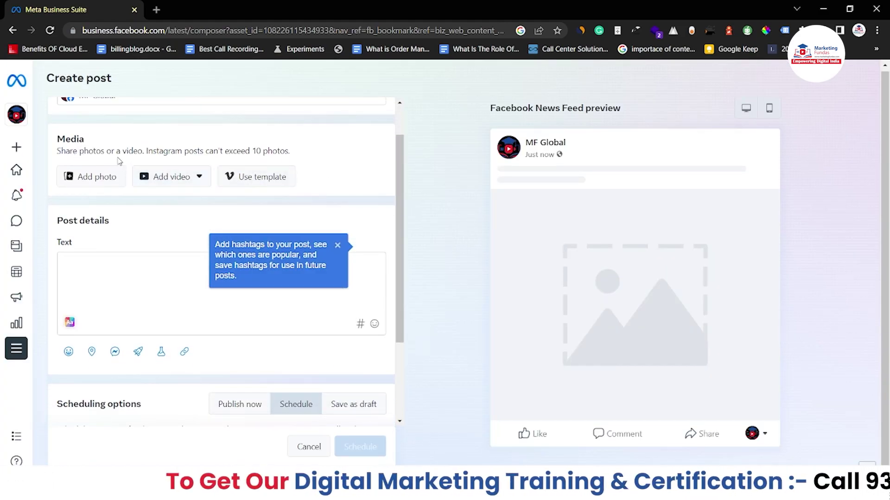
scroll(269, 163, up, 1)
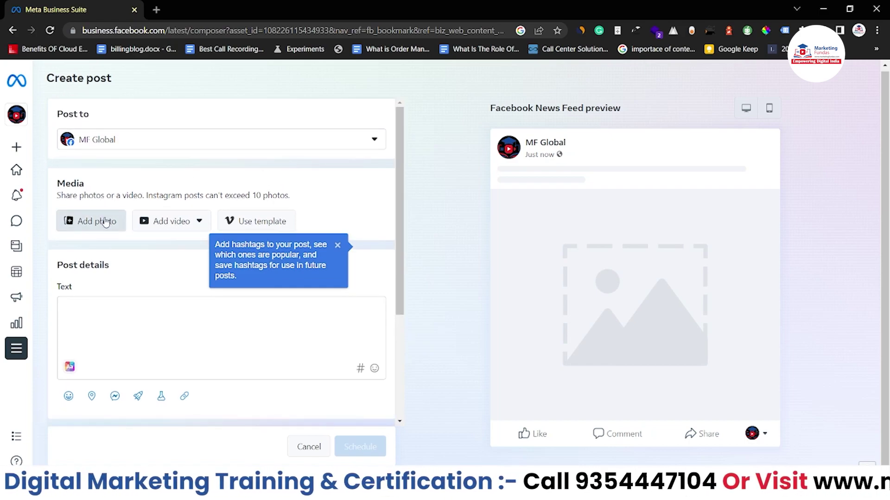
click(105, 222)
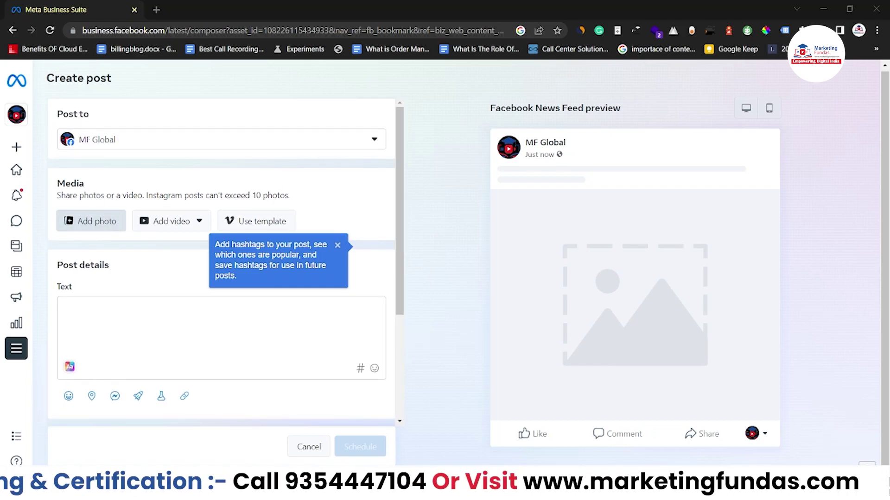
key(Escape)
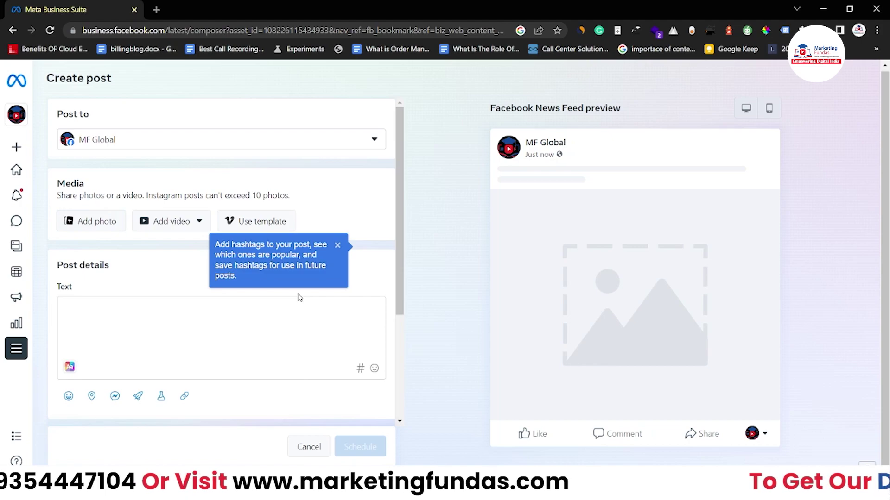
click(337, 245)
scroll(339, 247, down, 1)
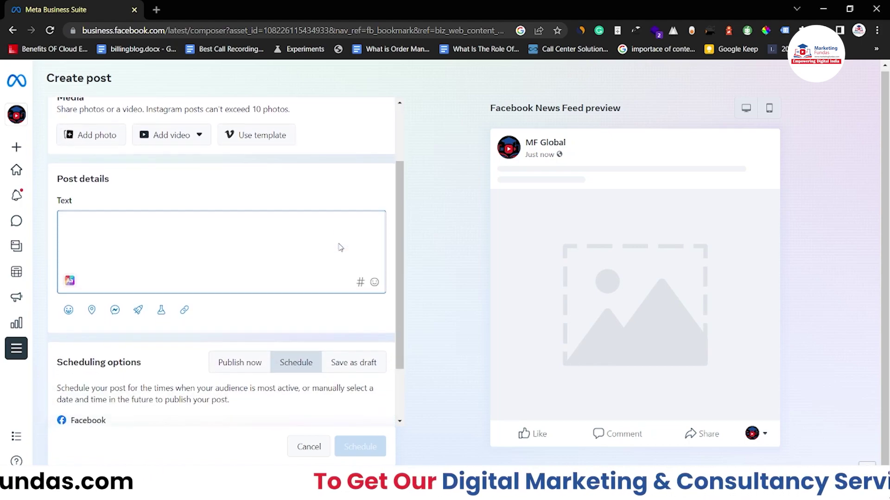
click(251, 234)
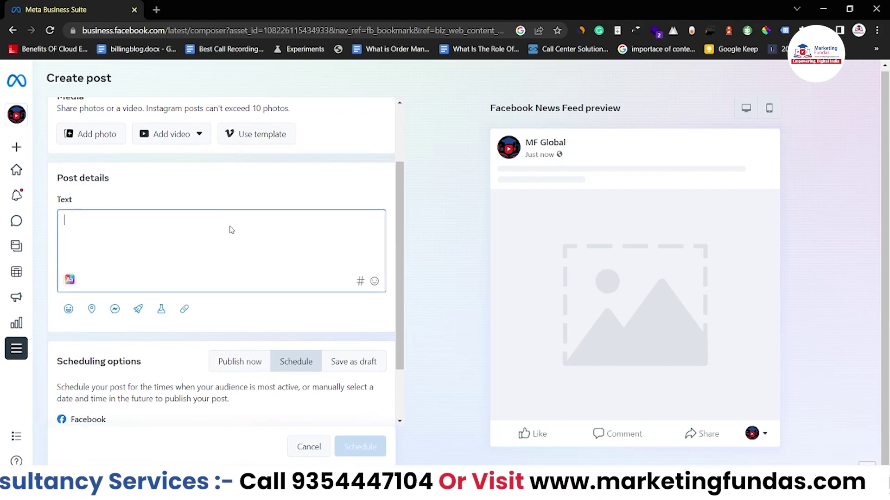
scroll(282, 240, down, 1)
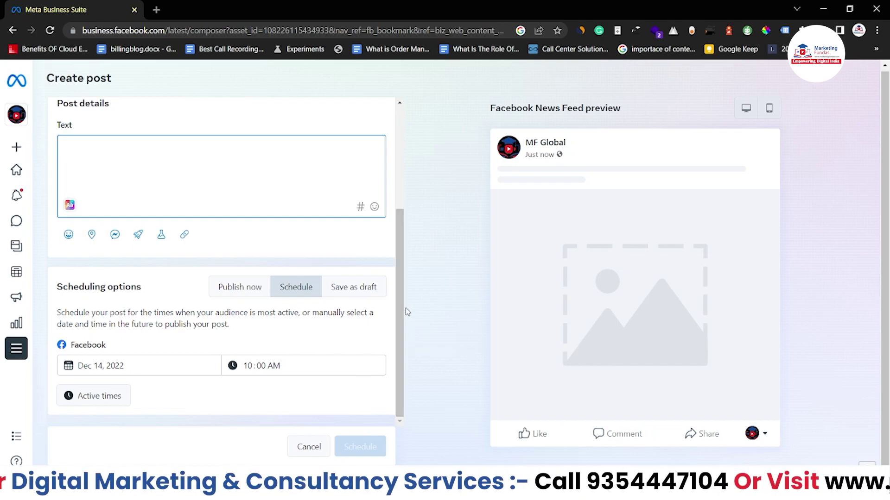
drag(403, 313, 248, 179)
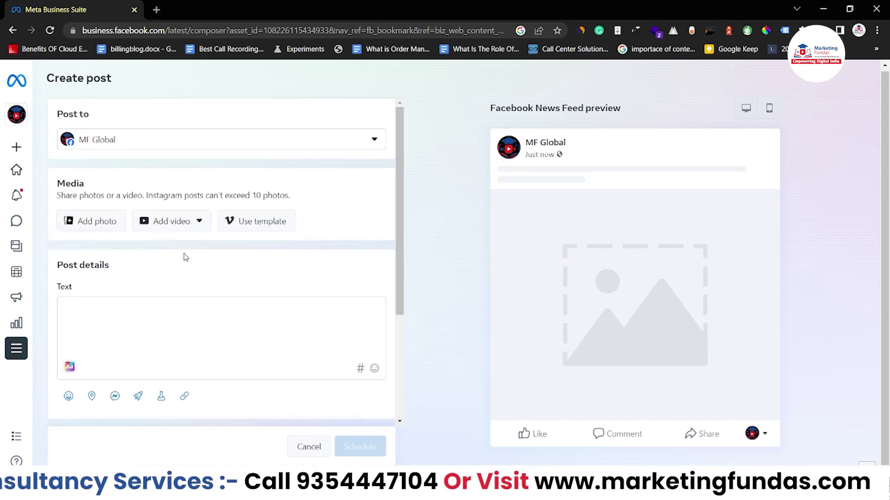
scroll(184, 255, down, 1)
scroll(179, 308, down, 2)
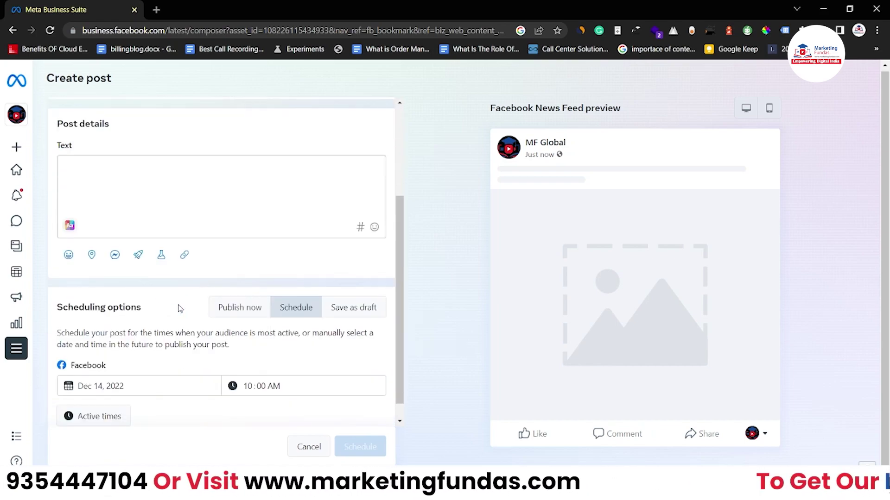